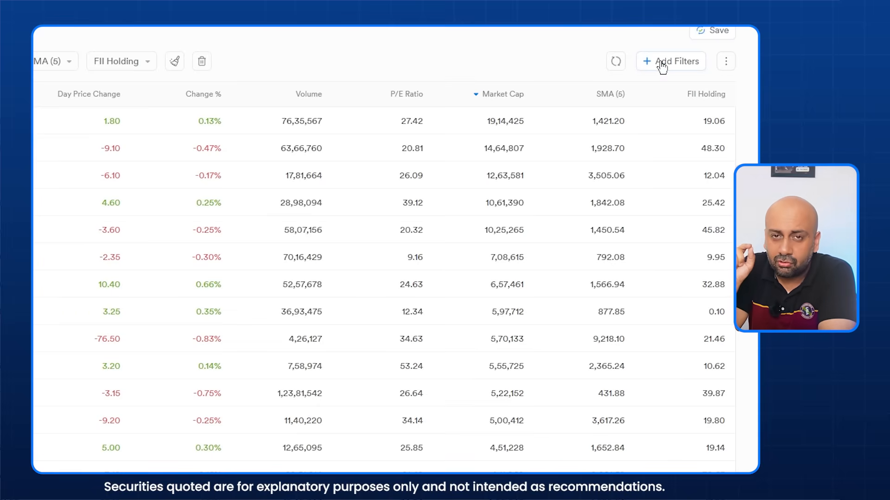
# Step: Search the available filters for "eps" and add EPS Growth % with the Year timeframe to the screen
pyautogui.click(660, 65)
pyautogui.click(451, 123)
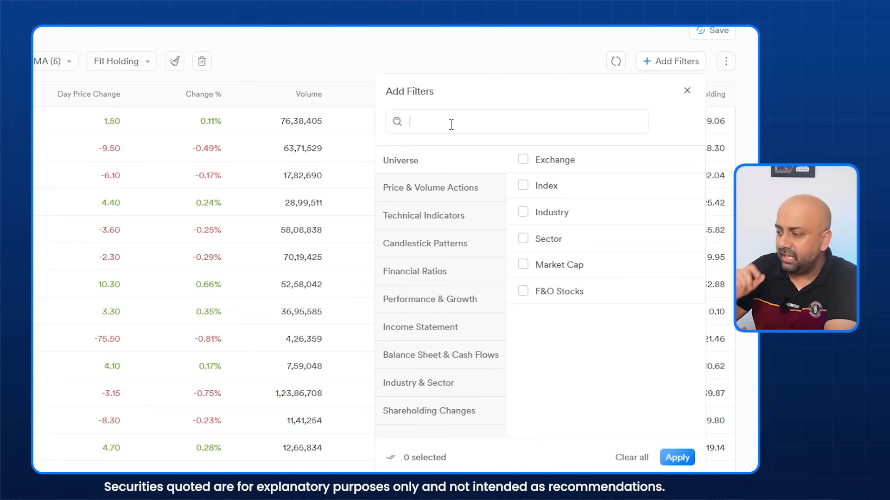
pyautogui.write('eps')
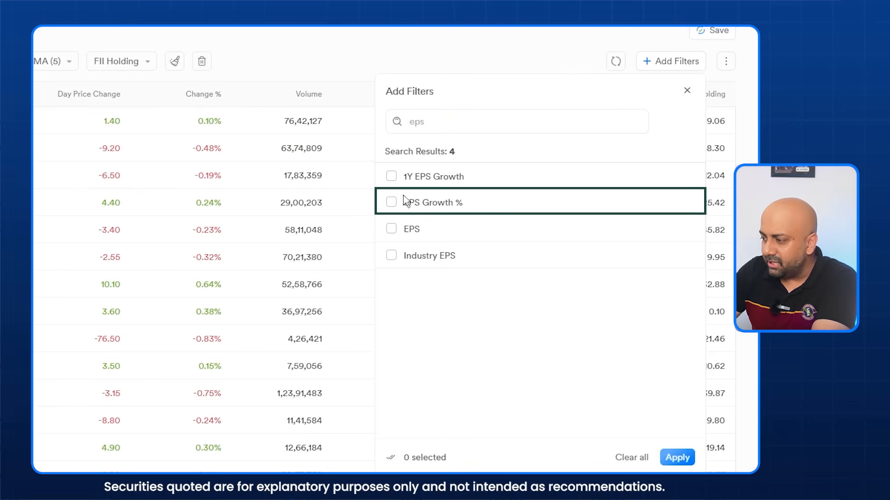
pyautogui.click(391, 204)
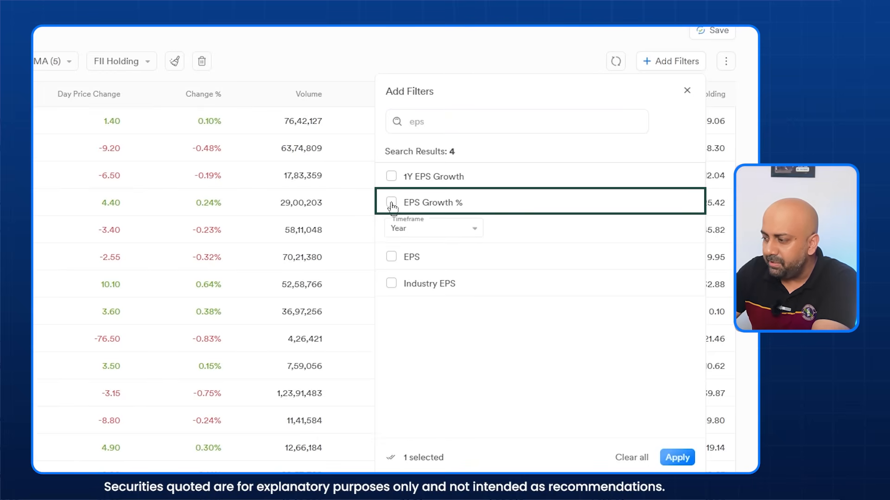
pyautogui.click(688, 455)
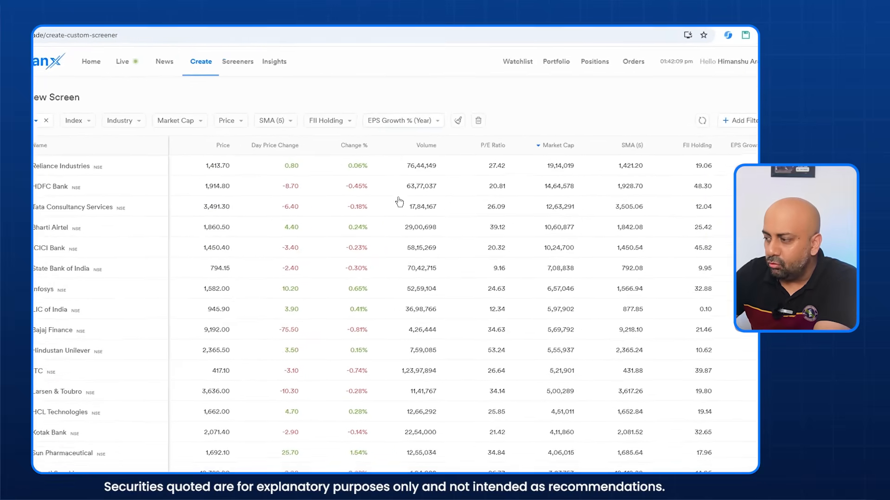
# Step: Set the minimum of the EPS Growth % (Year) filter to 25
pyautogui.click(400, 120)
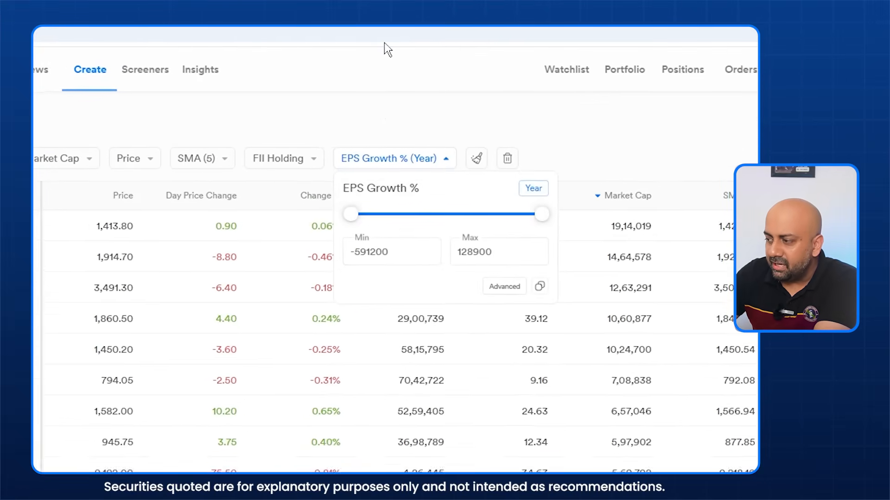
pyautogui.doubleClick(374, 257)
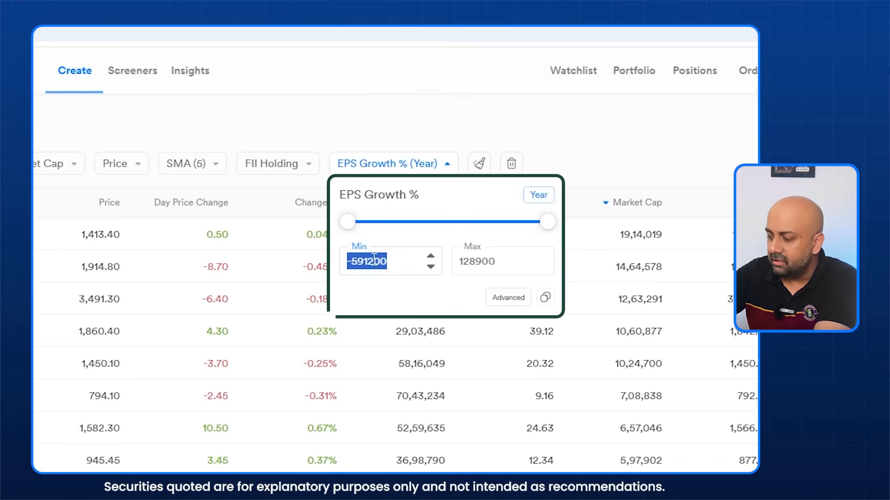
pyautogui.write('25')
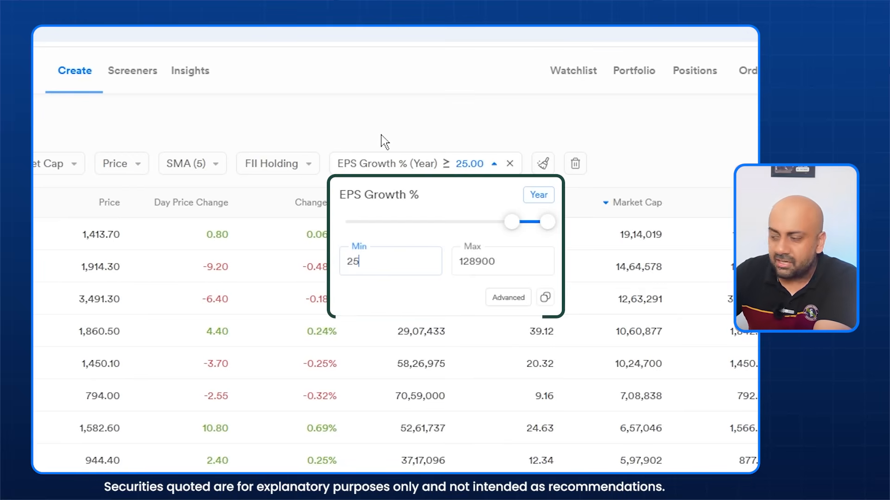
pyautogui.click(381, 135)
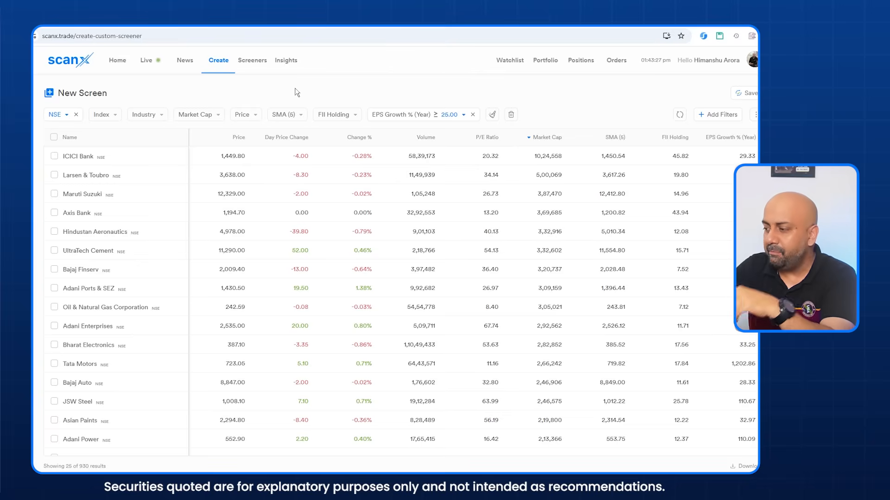
# Step: Search the available filters for "eps" and add another EPS Growth % filter with the 3 Year timeframe
pyautogui.click(712, 120)
pyautogui.write('eps')
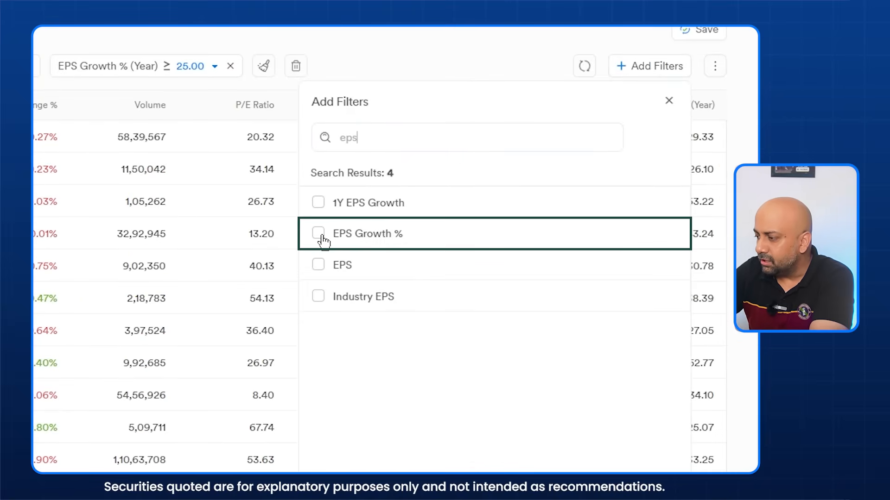
pyautogui.click(318, 233)
pyautogui.click(349, 270)
pyautogui.click(338, 313)
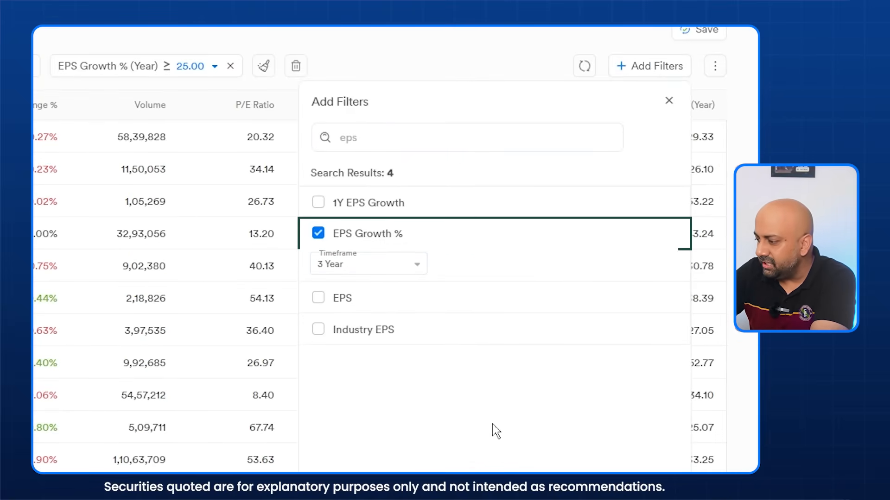
pyautogui.click(522, 79)
# Step: Search for "eps" again and add a further EPS Growth % filter with the 5 Year timeframe
pyautogui.click(621, 71)
pyautogui.click(388, 138)
pyautogui.write('eps')
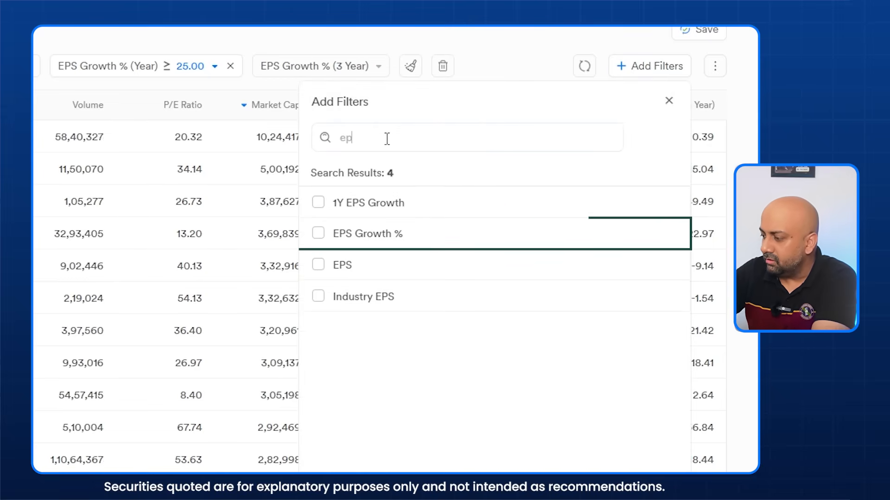
pyautogui.click(317, 232)
pyautogui.click(405, 266)
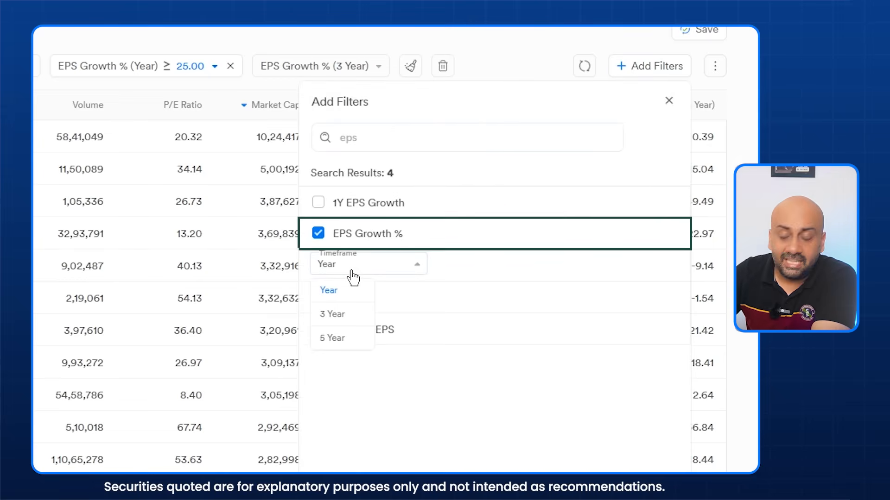
pyautogui.click(338, 337)
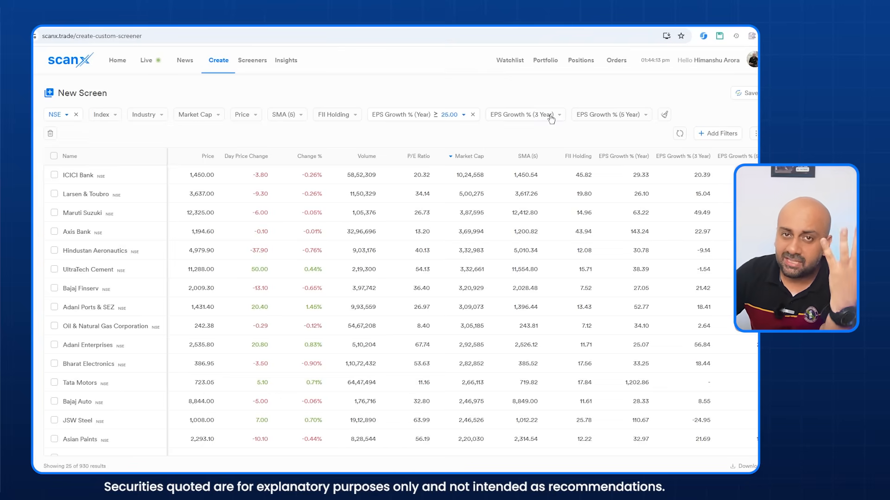
# Step: Set the minimum of the EPS Growth % (3 Year) filter to 25
pyautogui.click(551, 119)
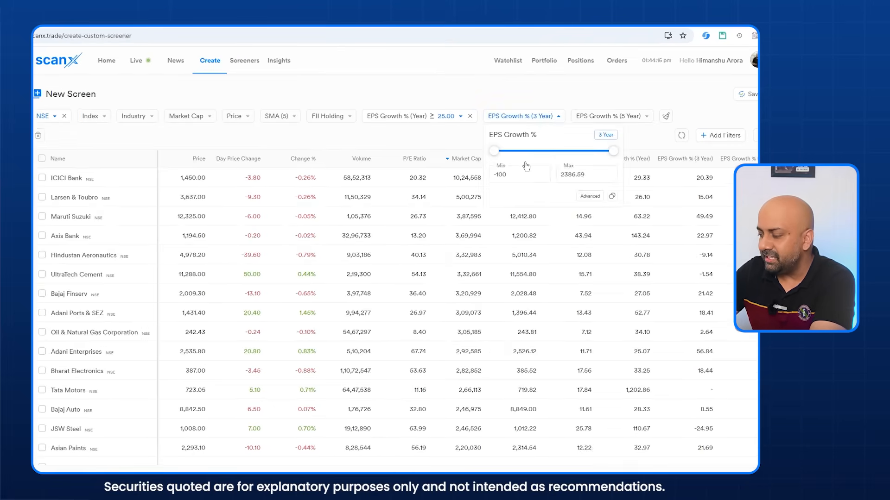
pyautogui.doubleClick(486, 194)
pyautogui.write('2')
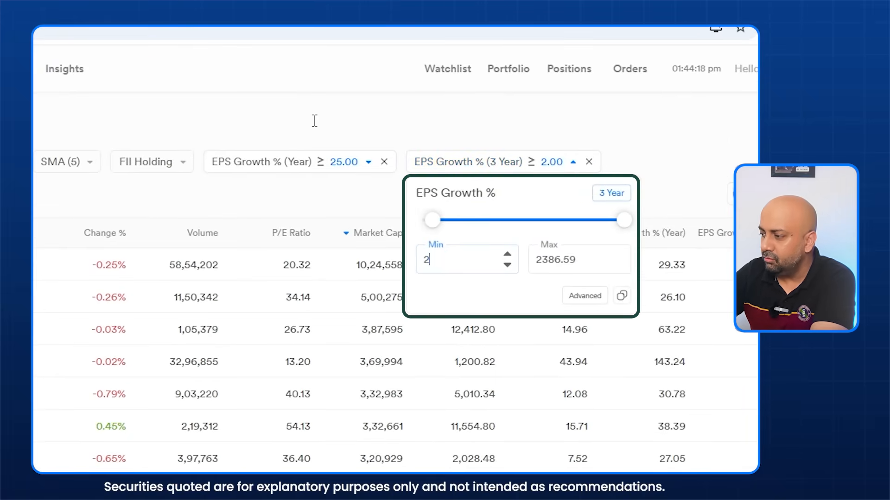
pyautogui.write('5')
# Step: Set the minimum of the EPS Growth % (5 Year) filter to 25
pyautogui.click(227, 196)
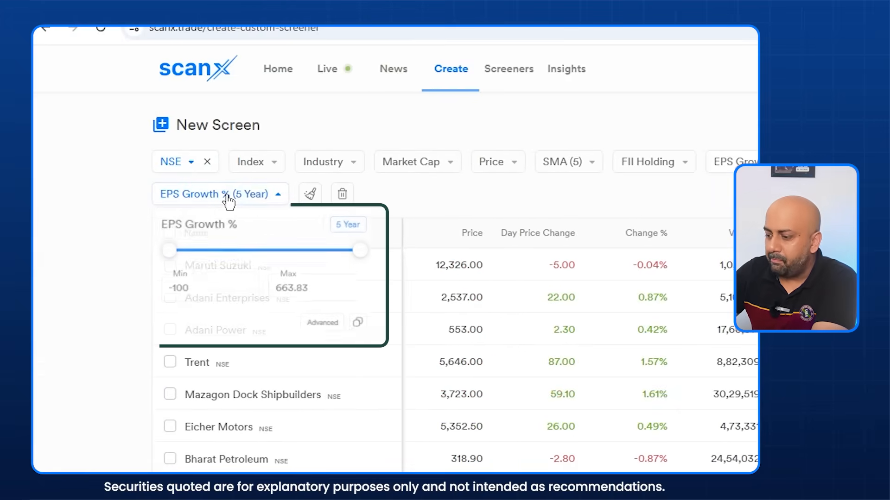
pyautogui.doubleClick(186, 292)
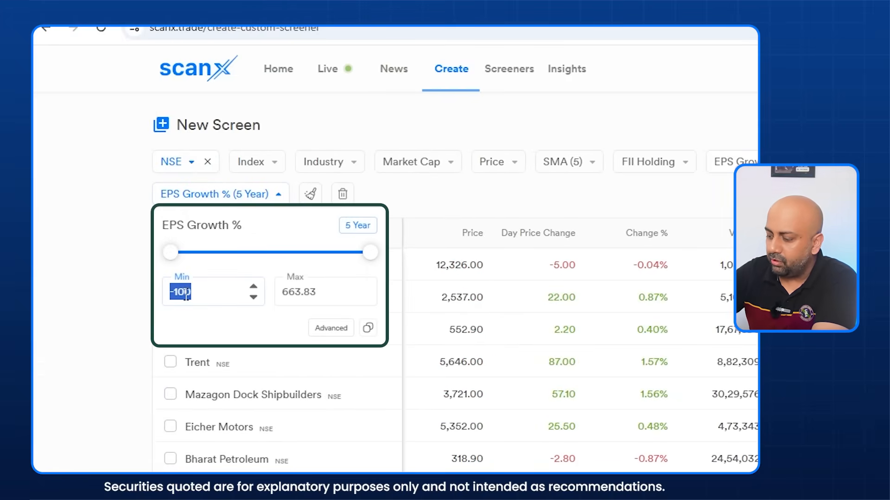
pyautogui.write('25')
pyautogui.click(457, 119)
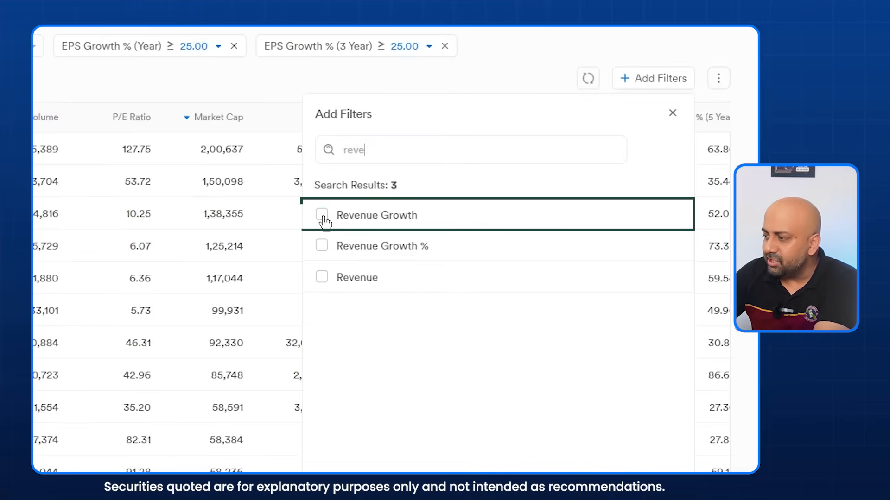
# Step: Add the Revenue Growth (Year) filter to the screen and set its minimum to 25
pyautogui.click(323, 216)
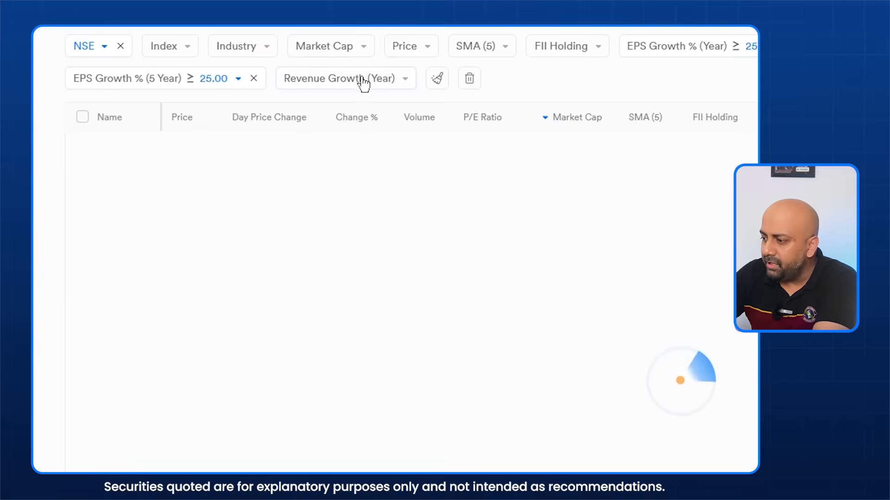
pyautogui.click(361, 80)
pyautogui.tripleClick(309, 175)
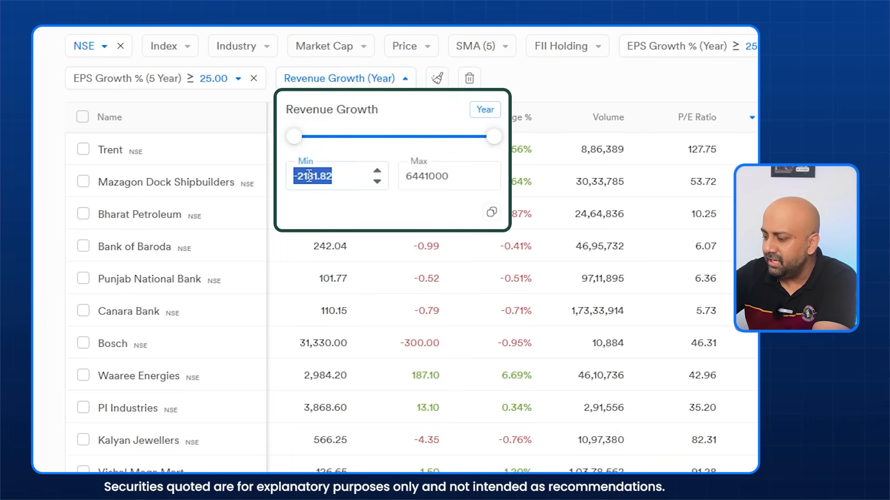
pyautogui.write('25')
pyautogui.click(324, 100)
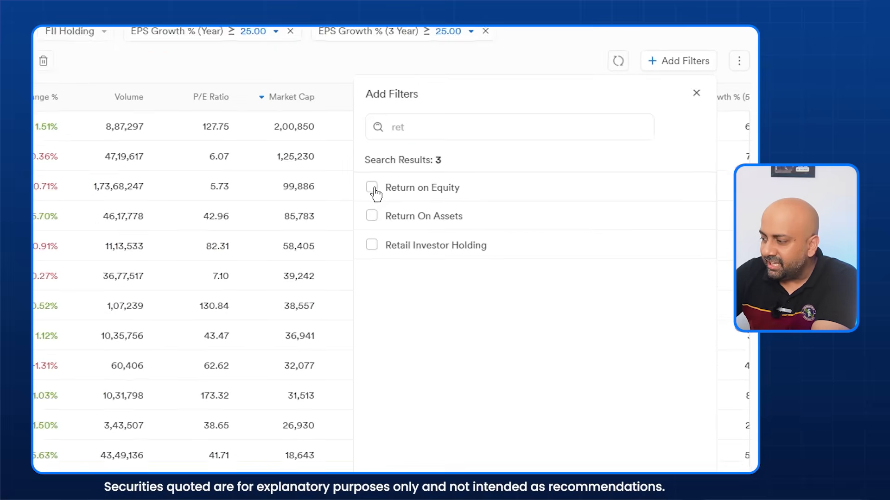
# Step: Add the Return on Equity filter to the screen and set its minimum to 15
pyautogui.click(412, 189)
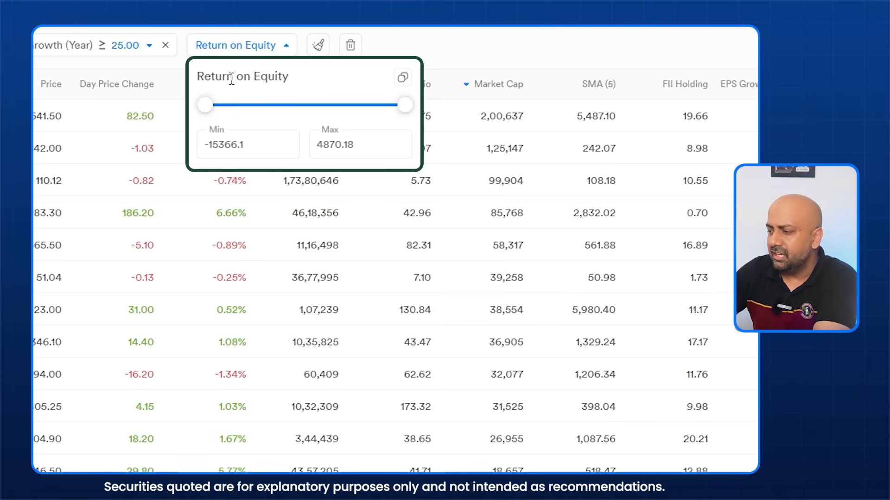
pyautogui.tripleClick(235, 146)
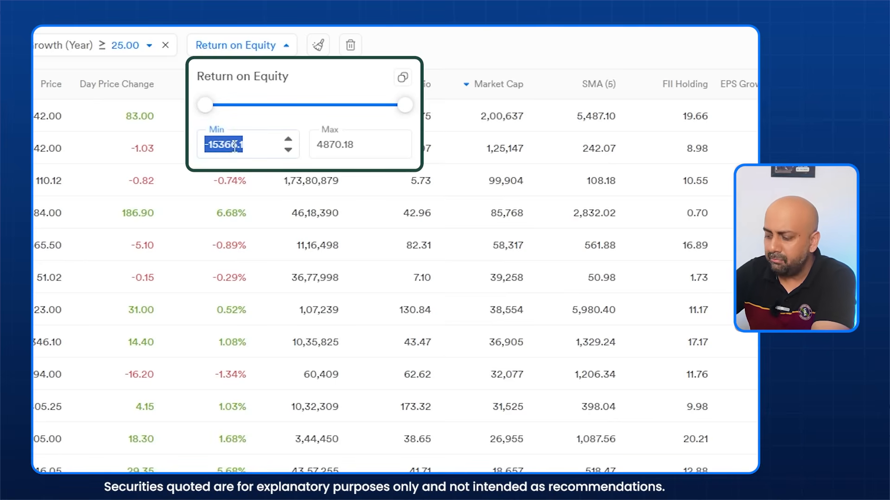
pyautogui.write('15')
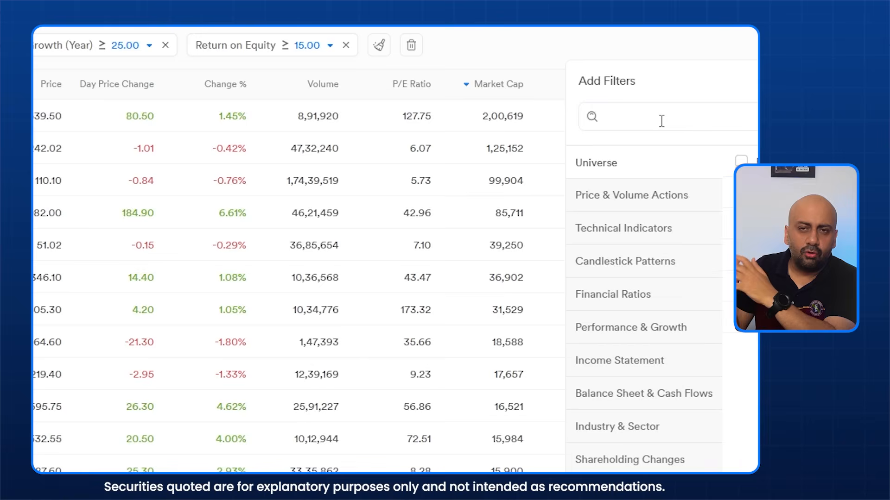
# Step: Search the available filters for "fii" and add FII Holding Change % to the screen
pyautogui.click(662, 120)
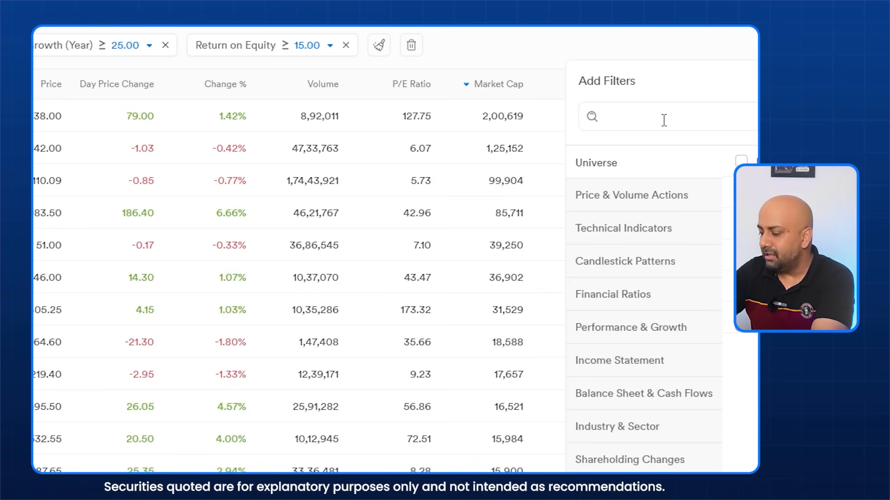
pyautogui.write('fii')
pyautogui.click(589, 215)
pyautogui.click(531, 169)
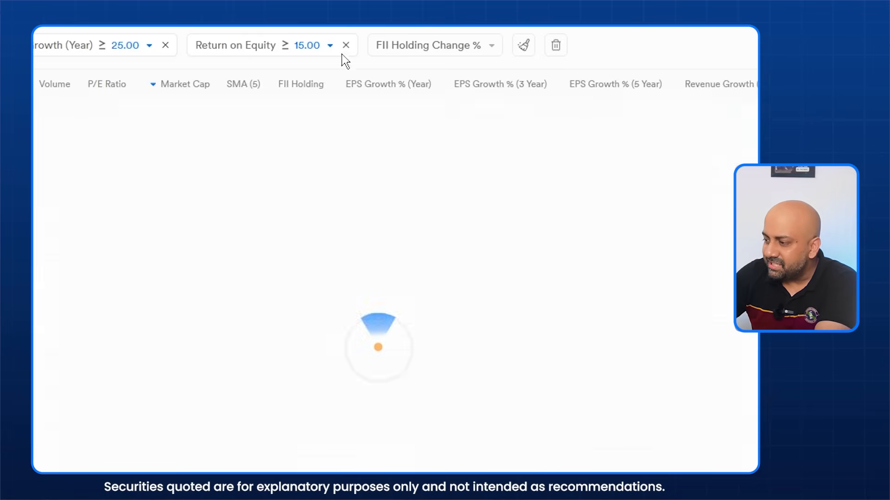
# Step: Set the minimum of the FII Holding Change % filter to 0
pyautogui.click(438, 55)
pyautogui.click(399, 144)
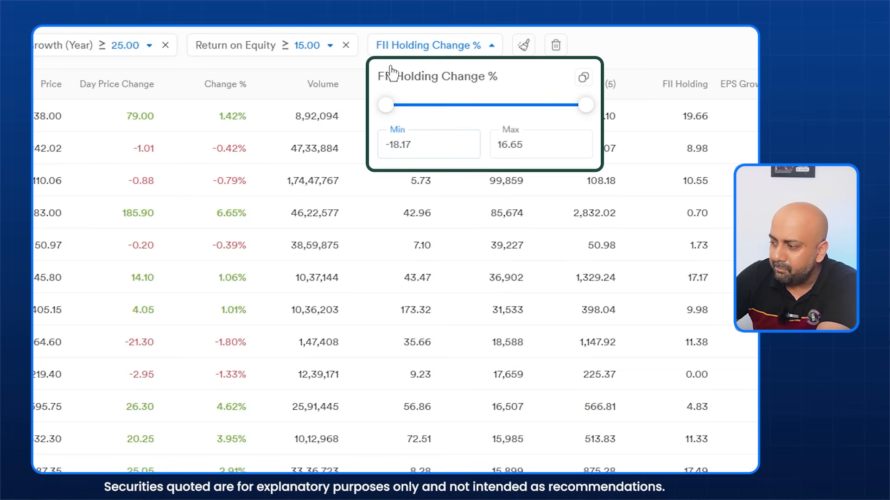
pyautogui.doubleClick(401, 145)
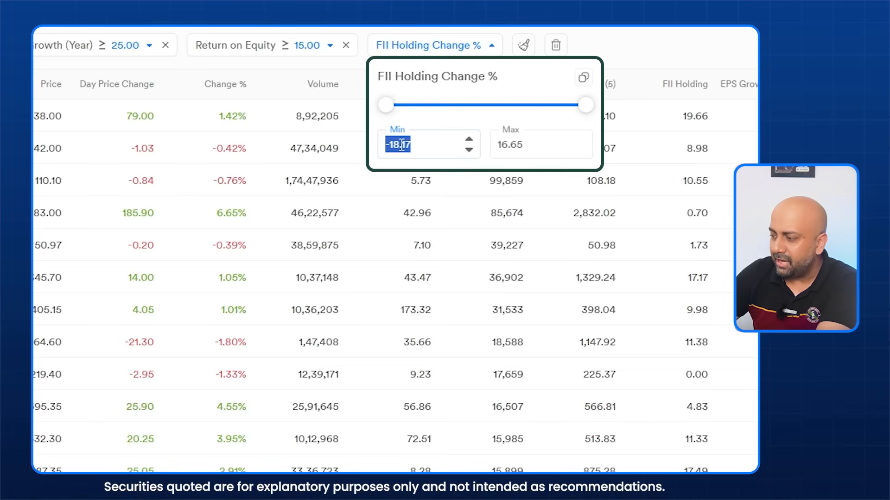
pyautogui.write('0')
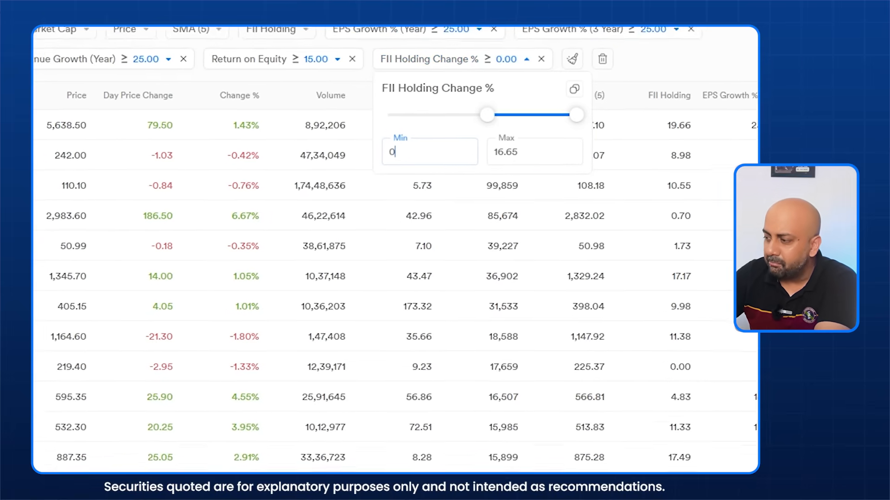
pyautogui.click(380, 30)
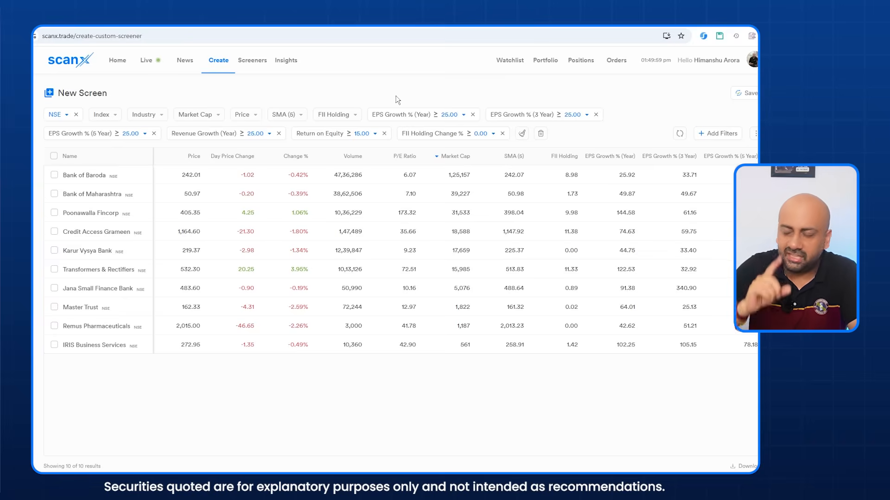
# Step: Save the current screen under the name "CANSLIM Proxy Screener"
pyautogui.moveTo(81, 174)
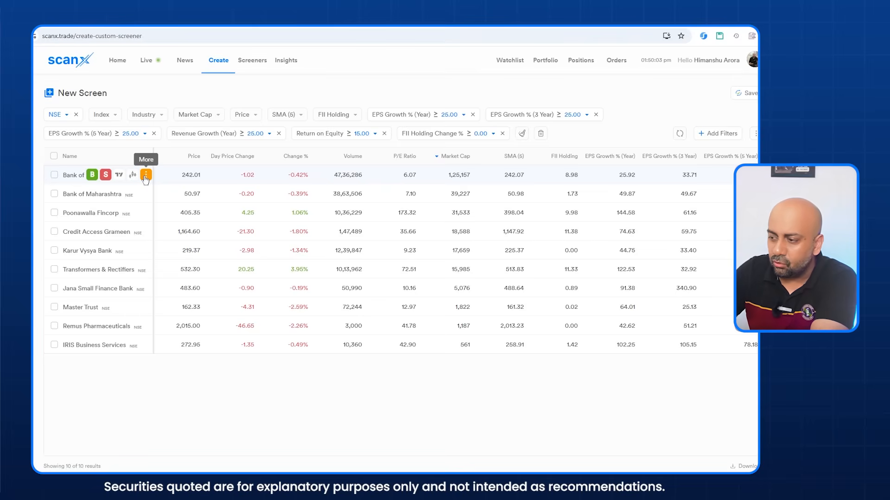
pyautogui.click(737, 94)
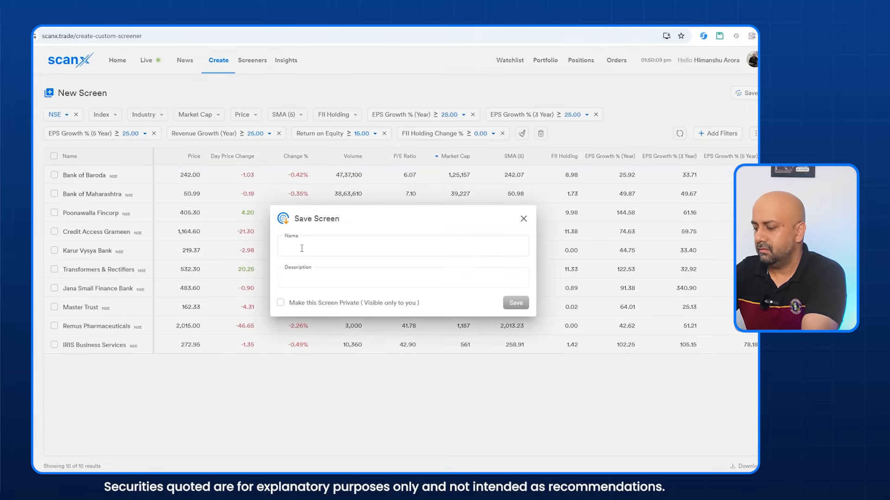
pyautogui.write('CANSLIM Proxy Sc')
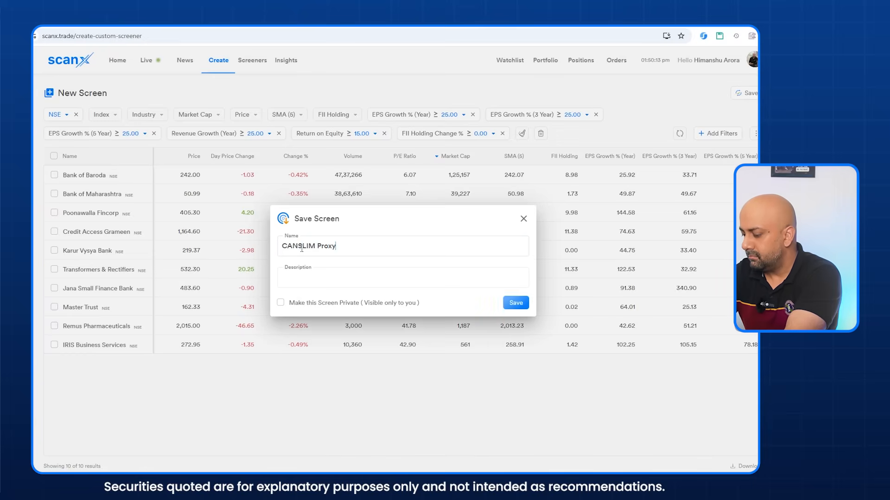
pyautogui.write('reener')
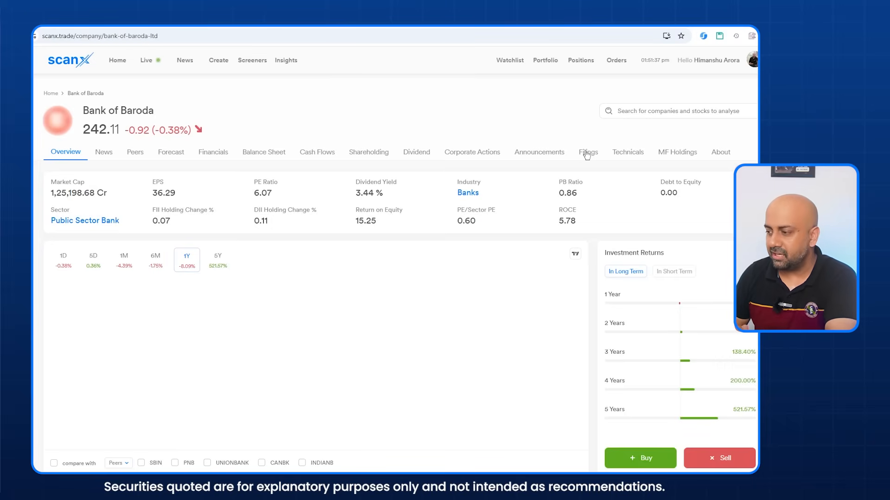
# Step: View Bank of Baroda's company filings to the exchanges
pyautogui.click(587, 153)
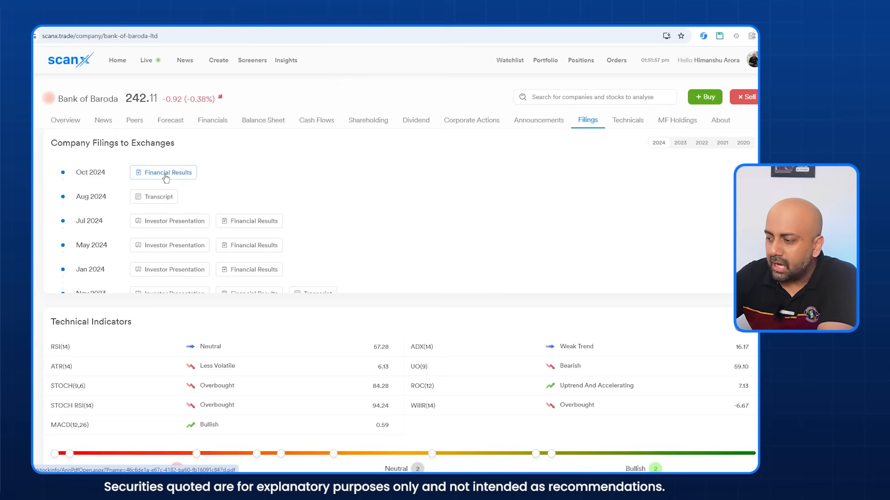